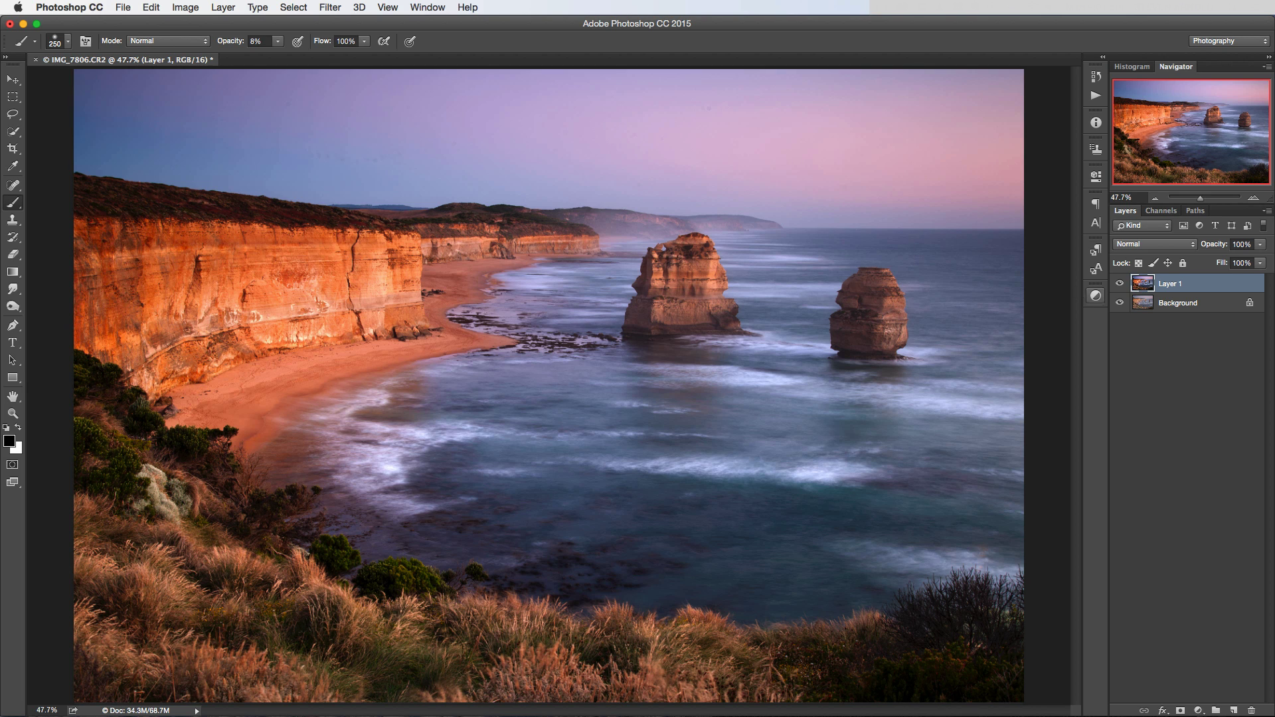
Apply a Gaussian Blur with a 15-pixel radius directly to Layer 1.
left_click(330, 9)
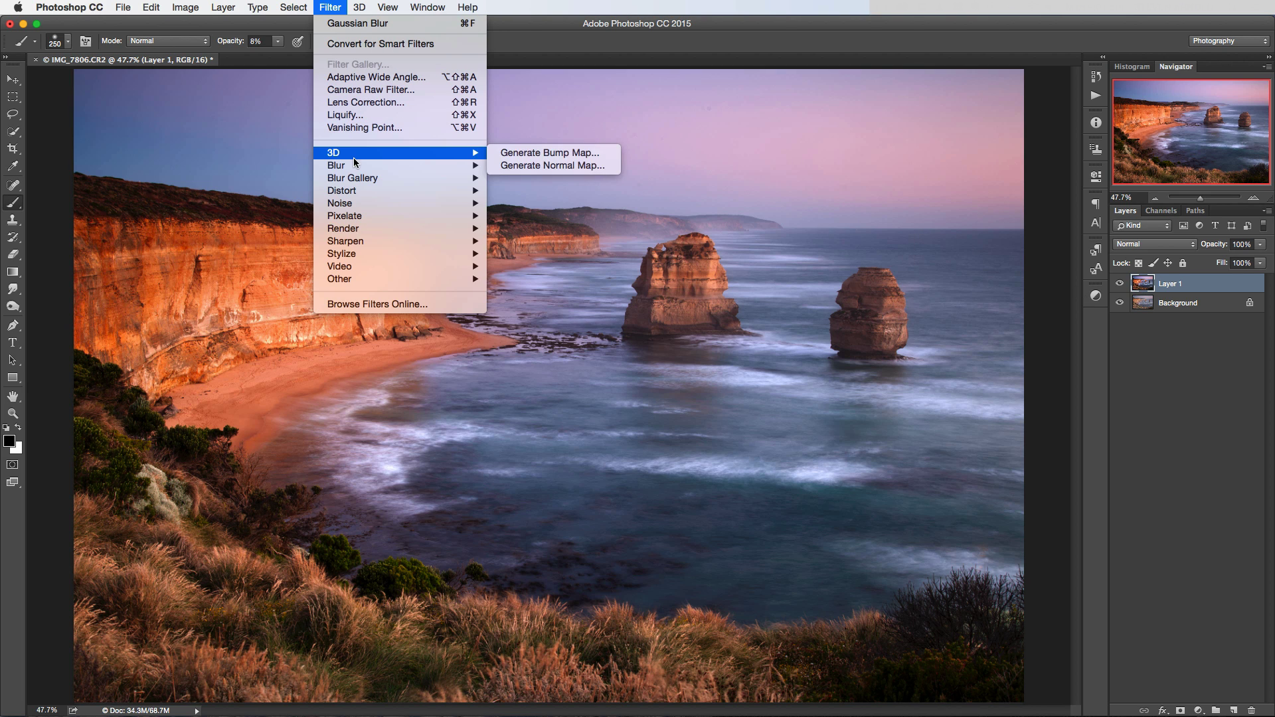
mouse_move(358, 168)
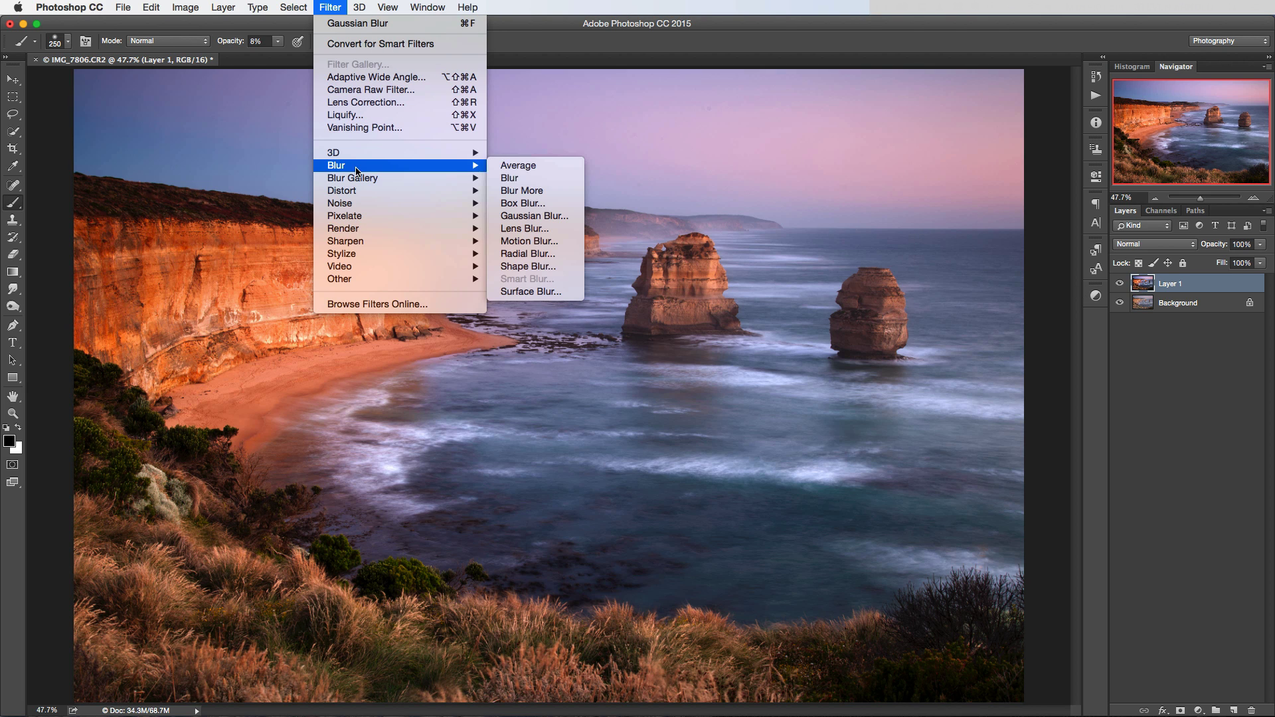
left_click(542, 216)
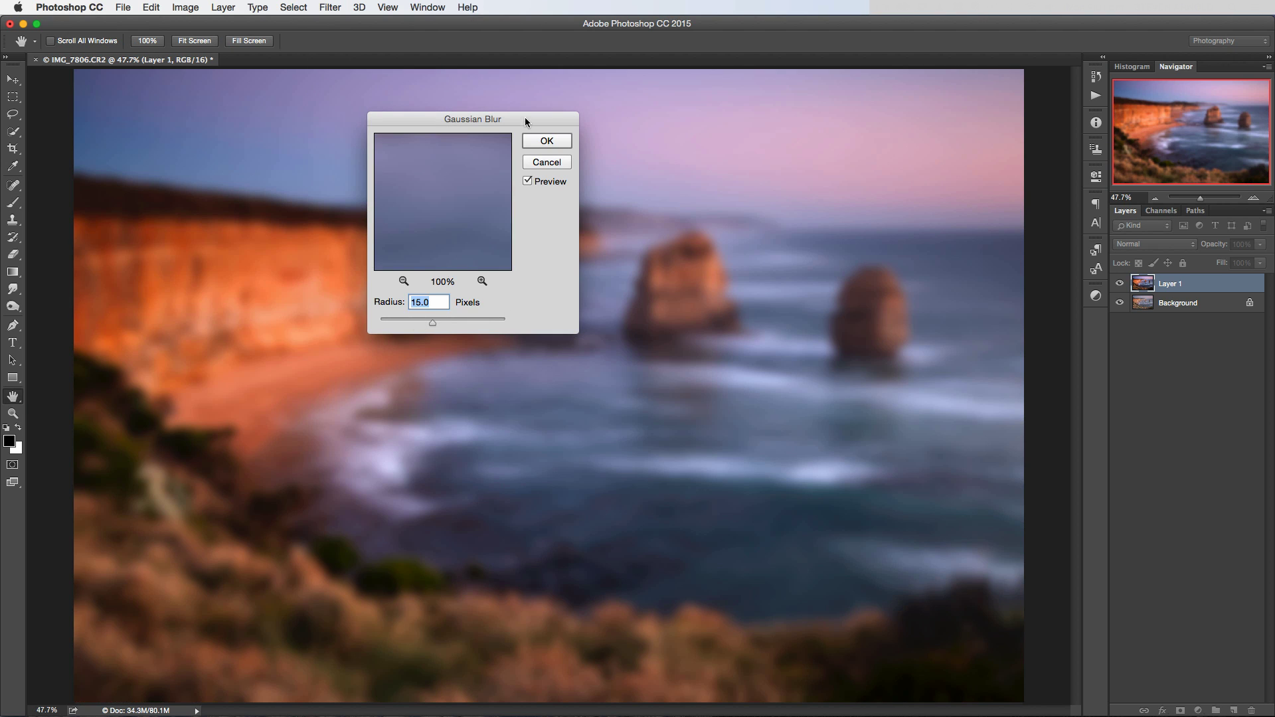
left_click(547, 141)
key("b")
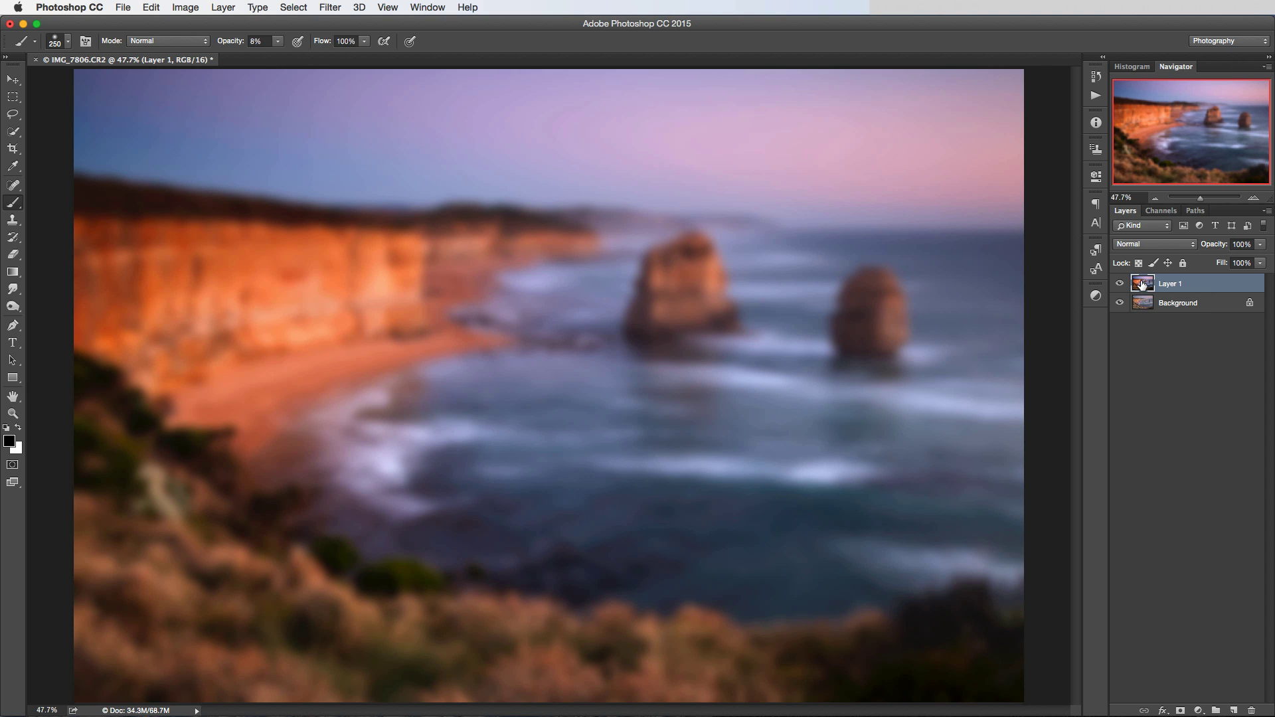
Revert the image through its history to the state before the Gaussian Blur.
left_click(1096, 77)
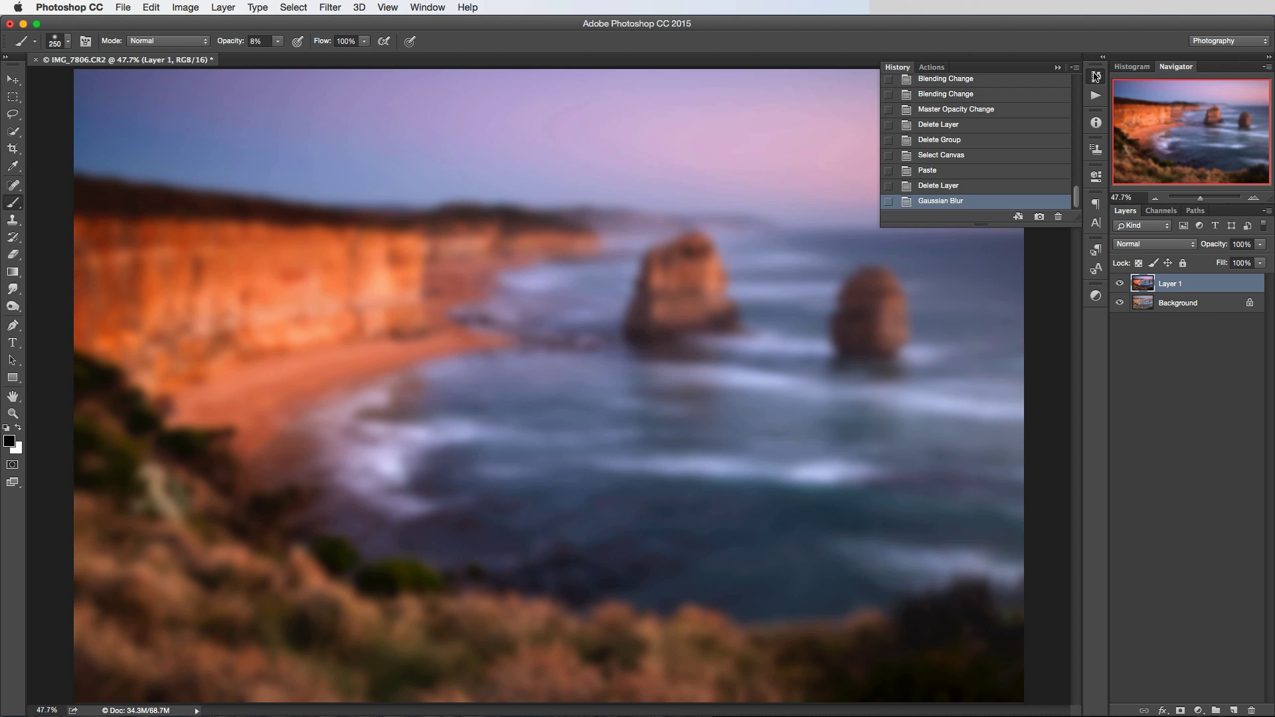
left_click(942, 186)
left_click(1102, 78)
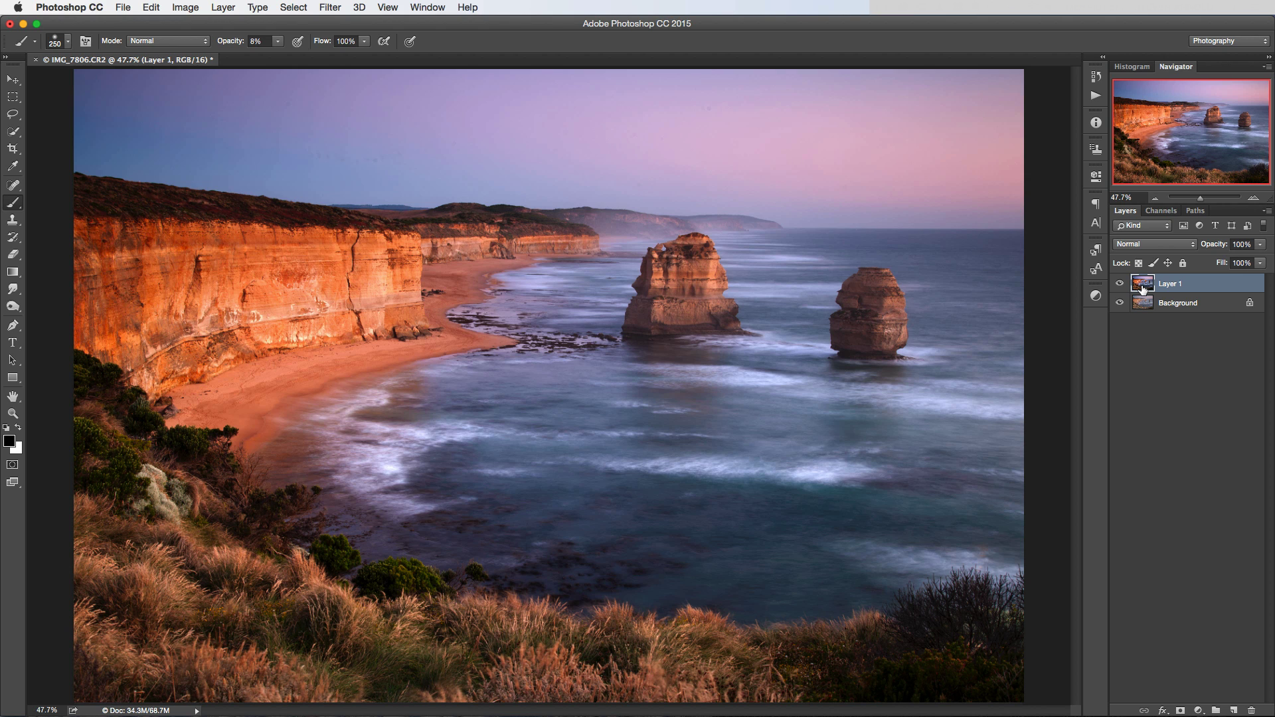
Convert Layer 1 into a smart object so it can hold re-editable smart filters.
left_click(332, 7)
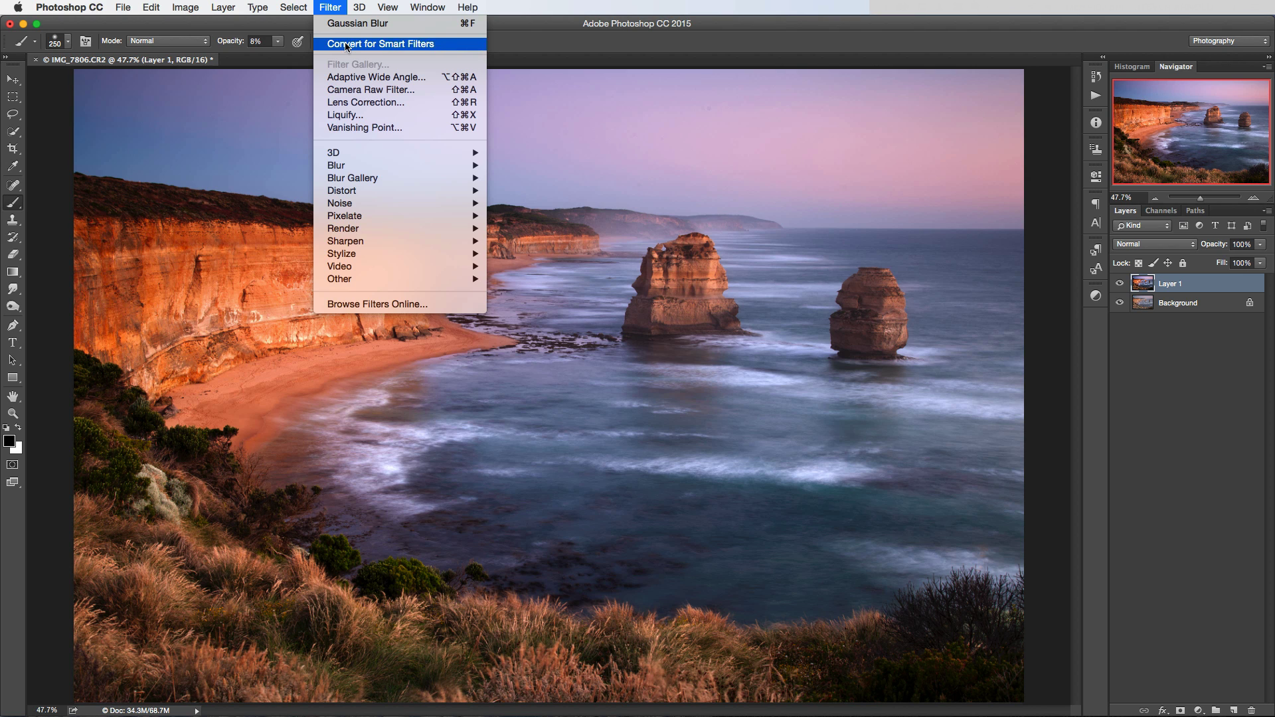
left_click(413, 44)
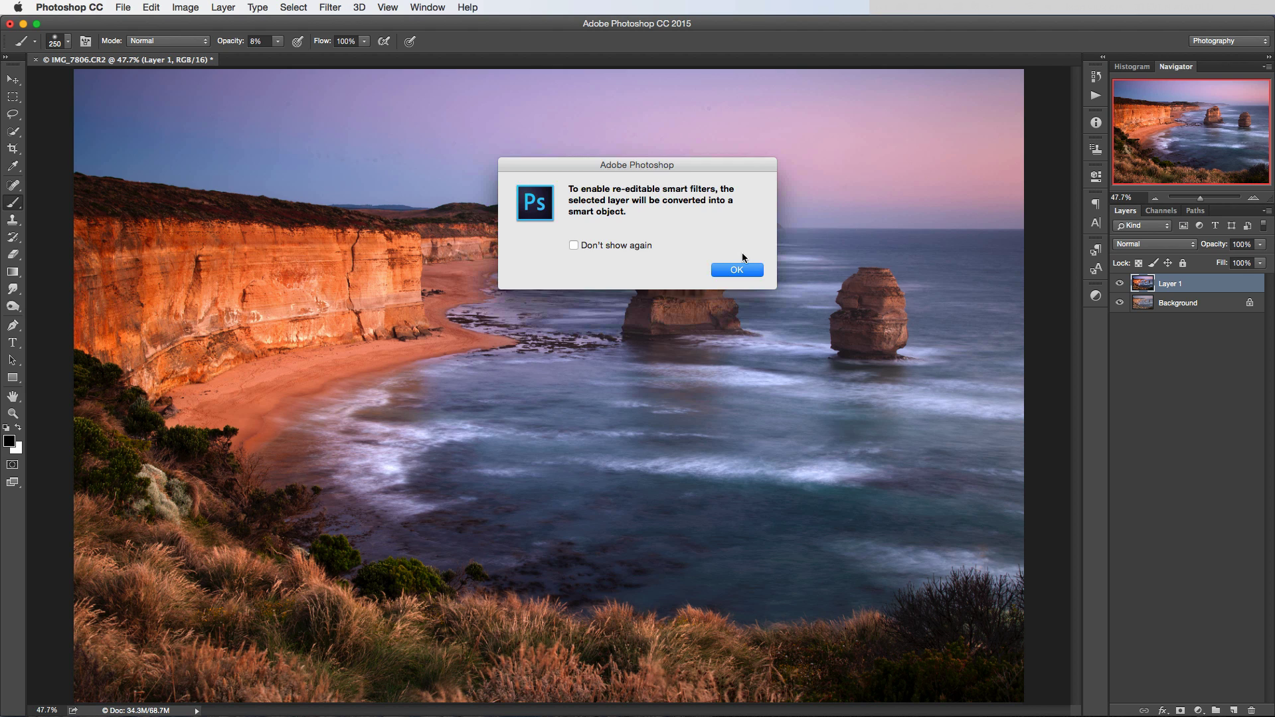
left_click(726, 271)
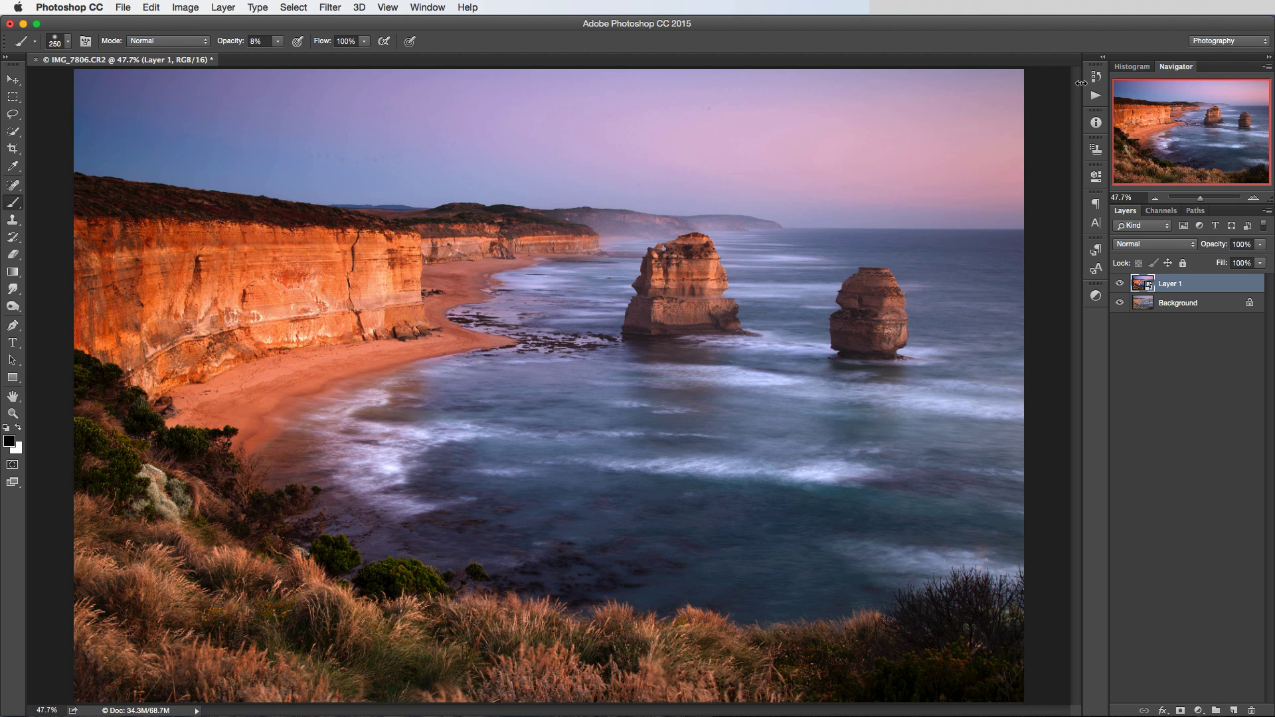
right_click(1209, 286)
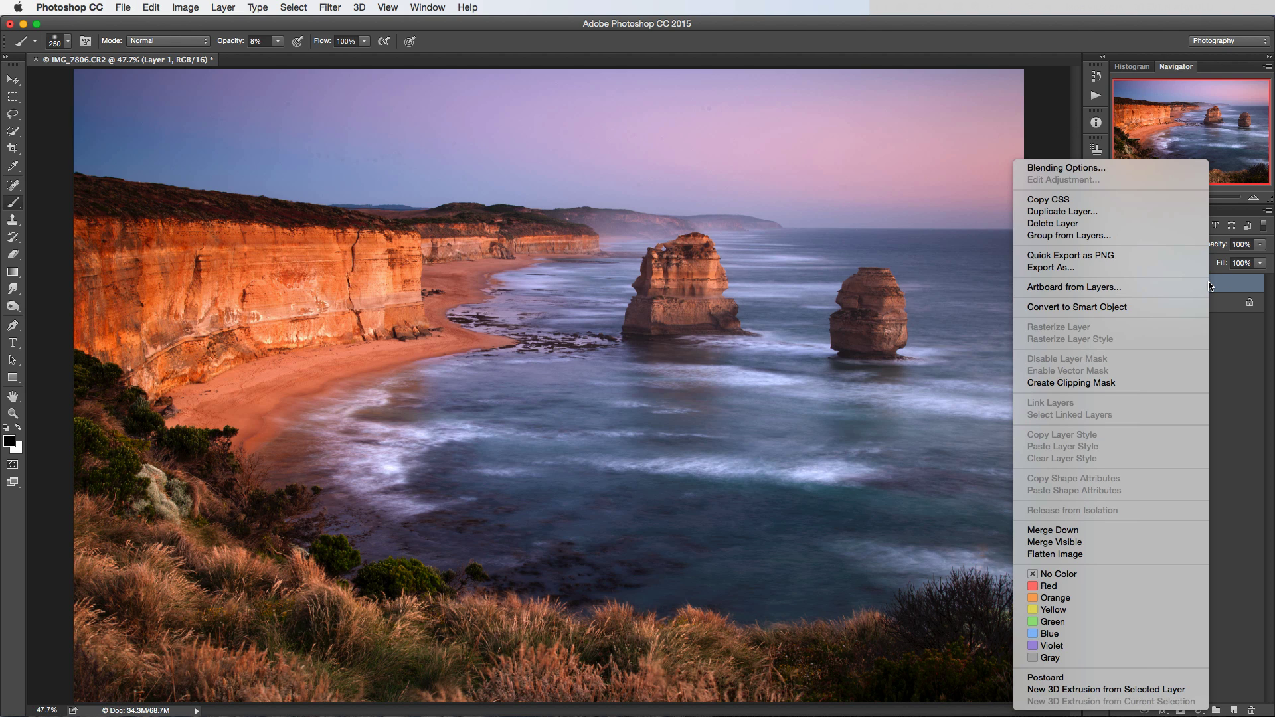
left_click(1064, 305)
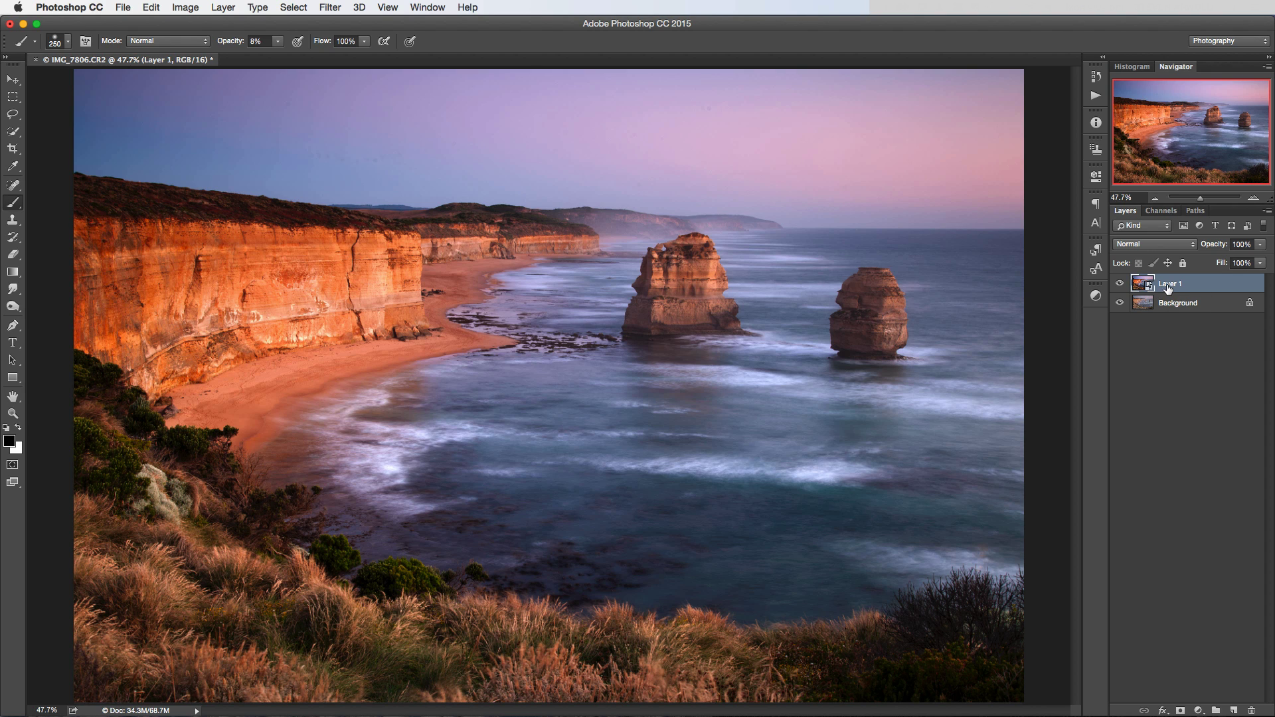
Apply a Gaussian Blur smart filter with a 15-pixel radius to the Layer 1 smart object.
left_click(334, 8)
mouse_move(415, 166)
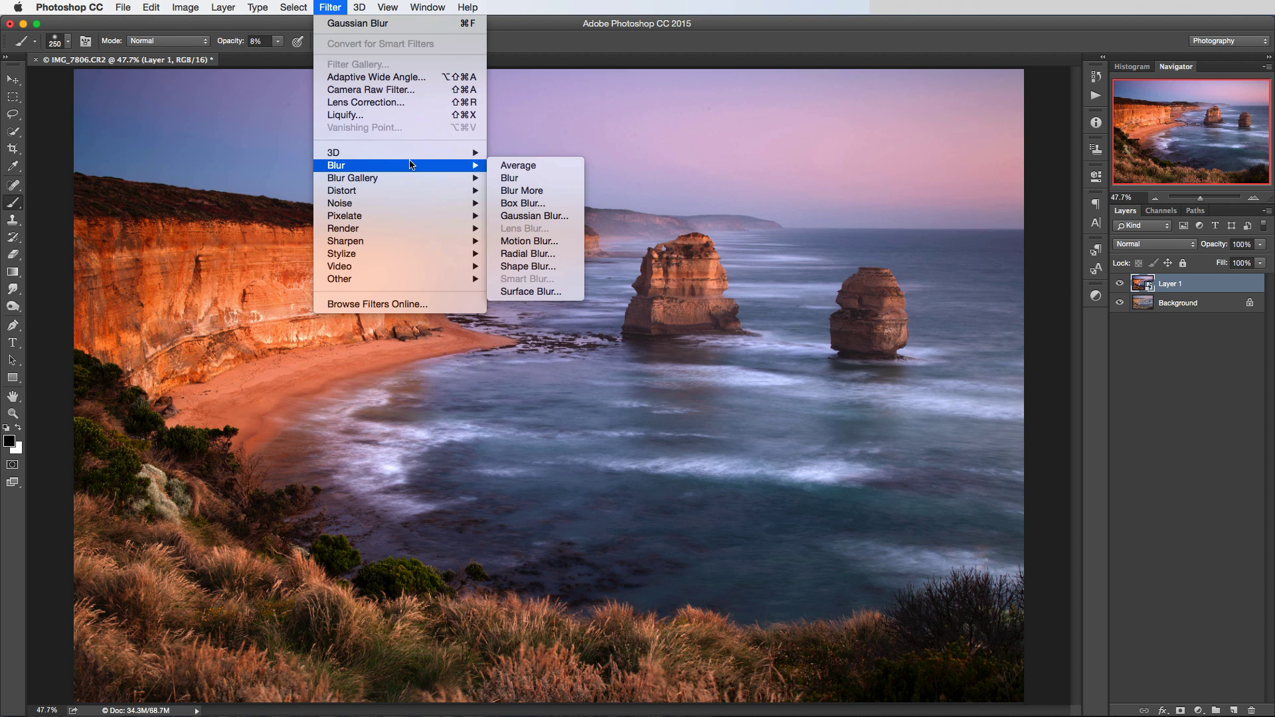
left_click(538, 217)
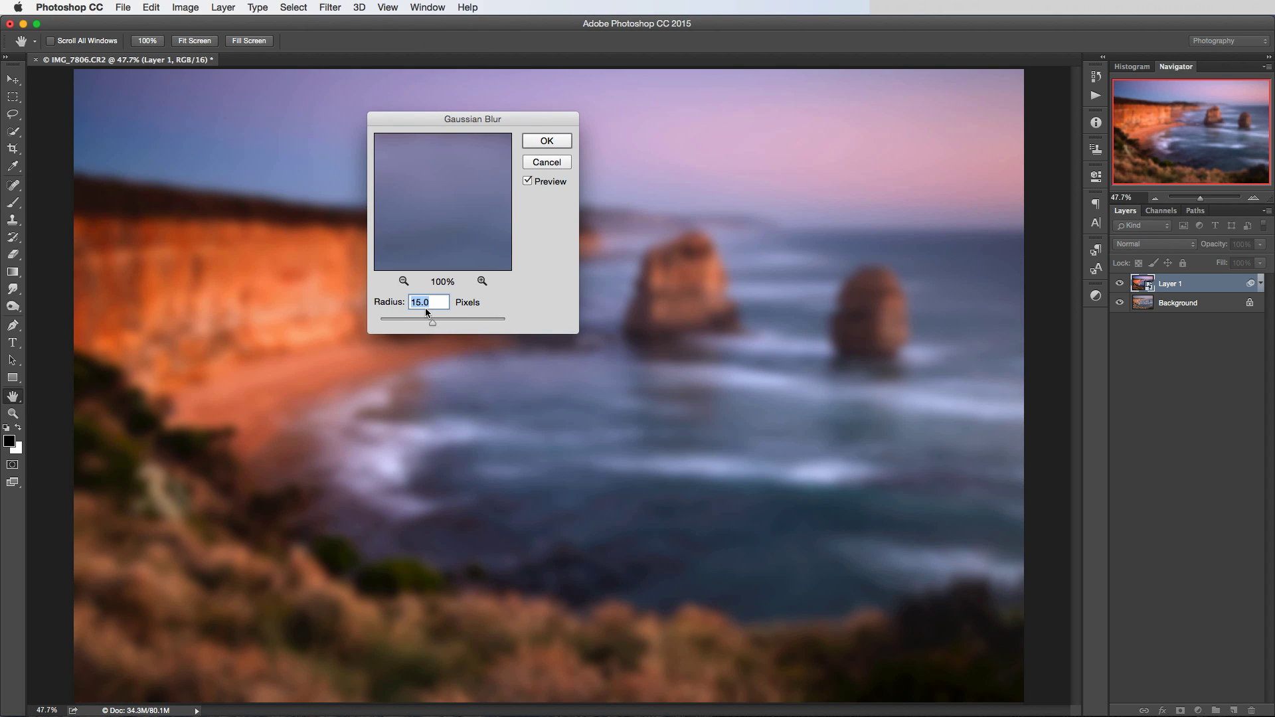
left_click(536, 142)
key("b")
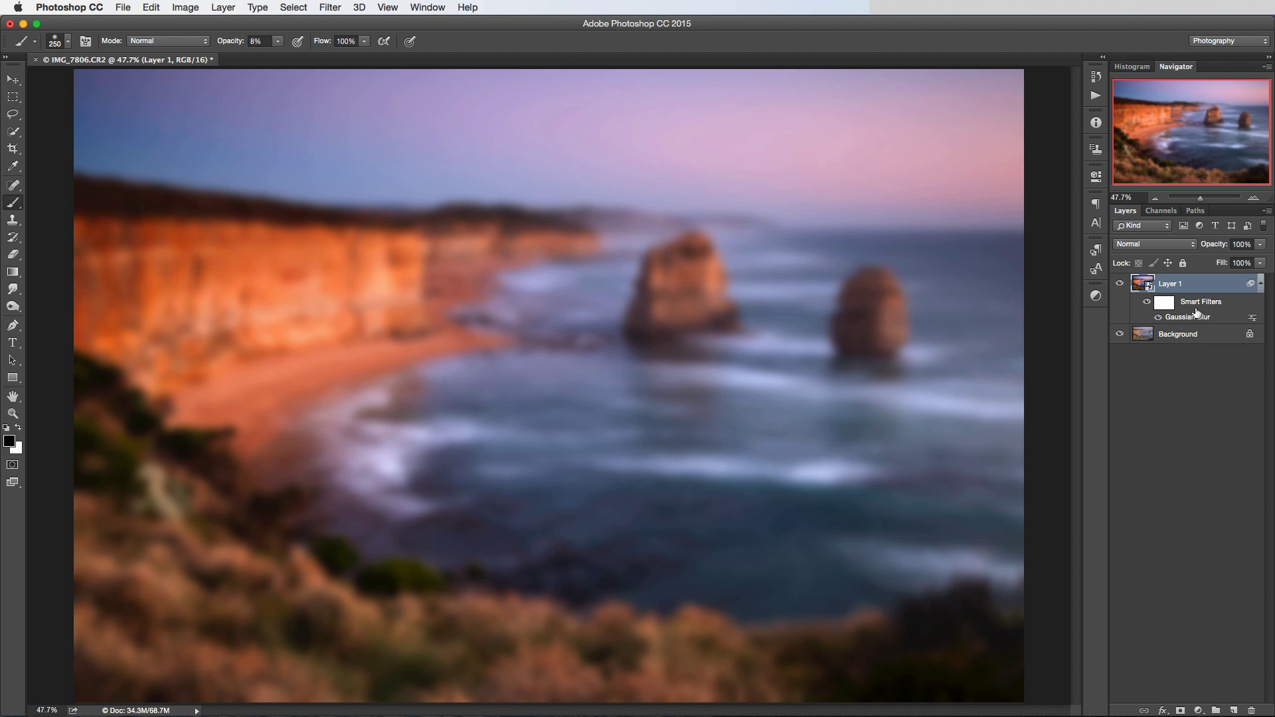
Toggle the Gaussian Blur smart filter off and on repeatedly to compare the image with and without it, leaving it on.
left_click(1159, 319)
left_click(1159, 318)
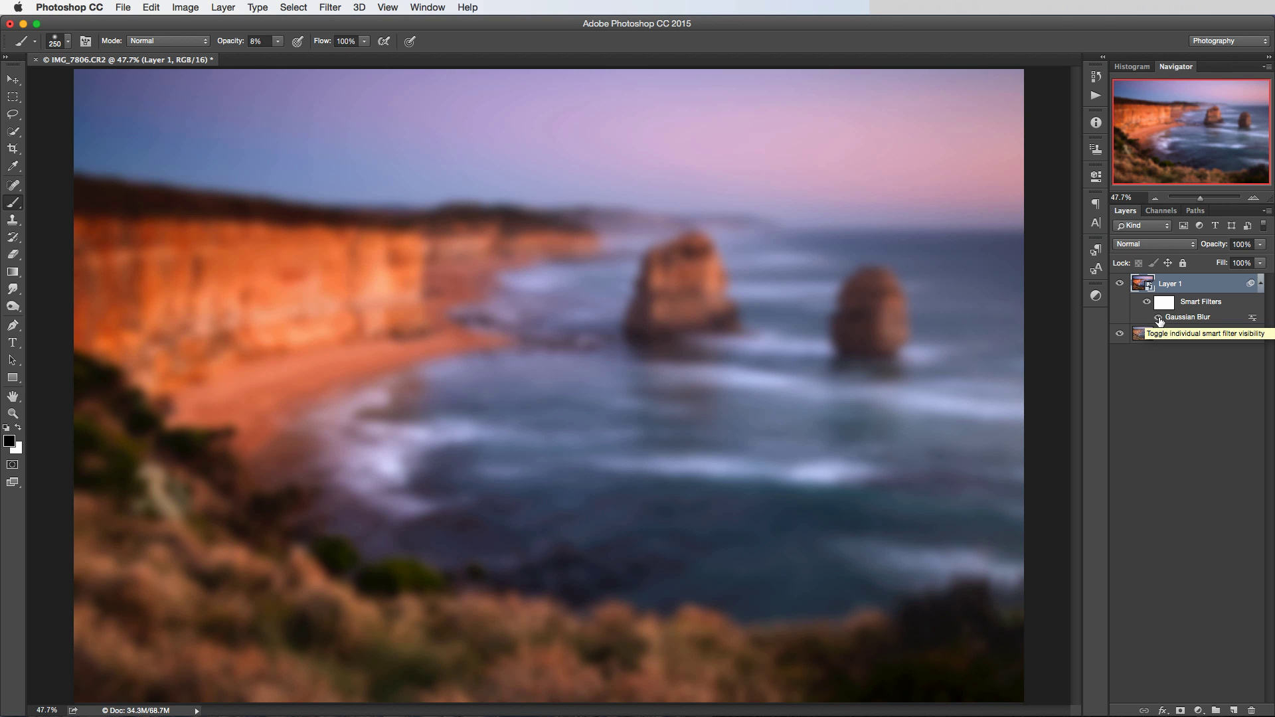
left_click(1158, 319)
left_click(1160, 319)
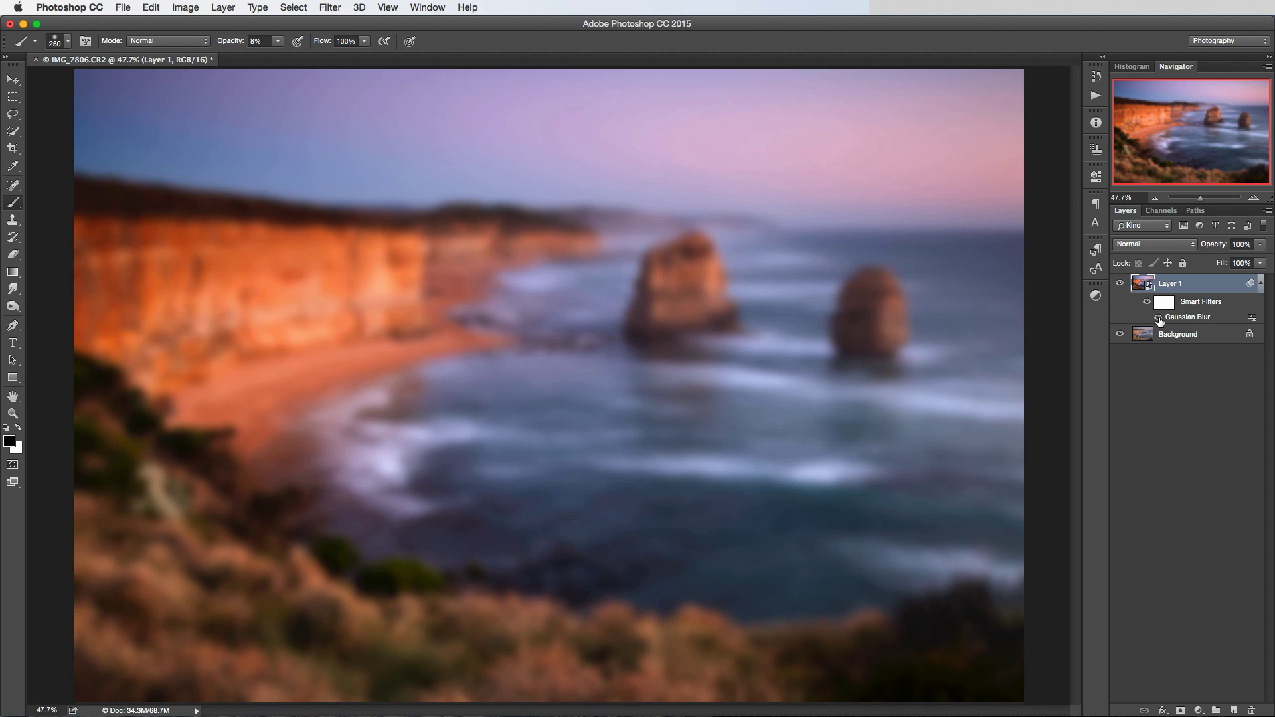
left_click(1160, 319)
left_click(1160, 318)
left_click(1159, 319)
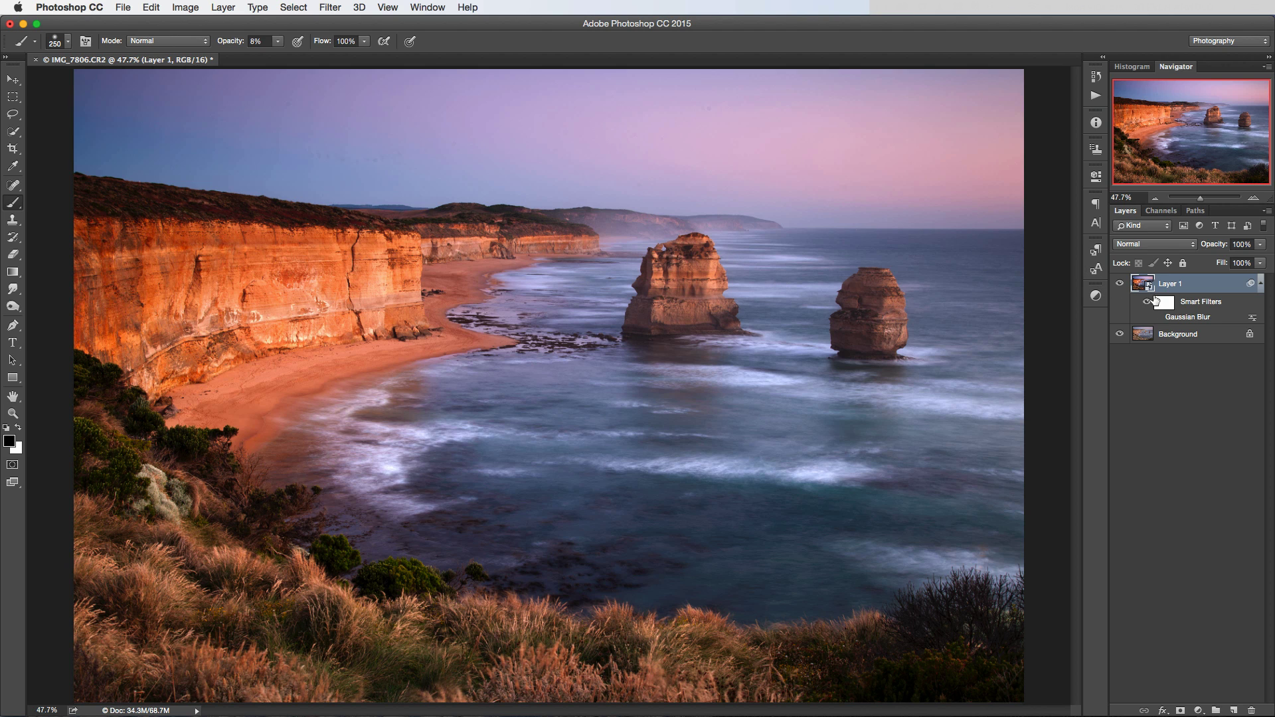
left_click(1159, 317)
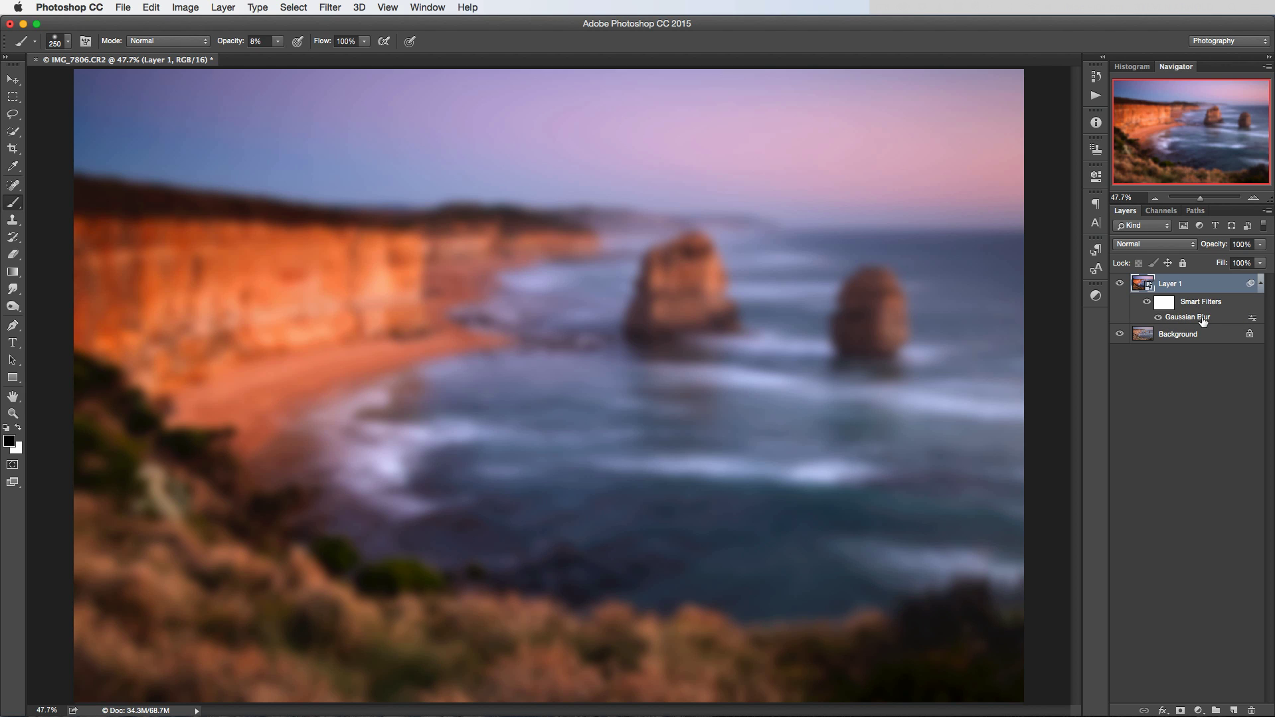
Reopen the Gaussian Blur smart filter on Layer 1 and set its radius to 5.4 pixels.
double_click(1204, 319)
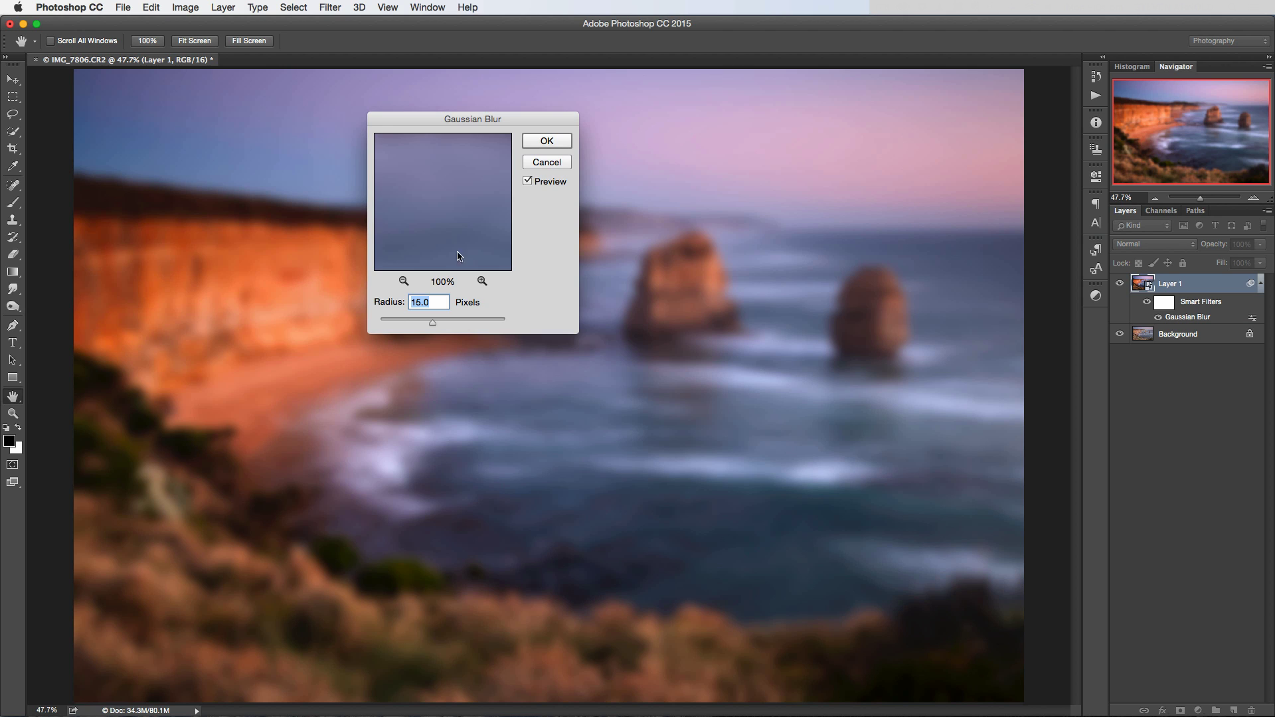
left_click_drag(432, 323, 412, 323)
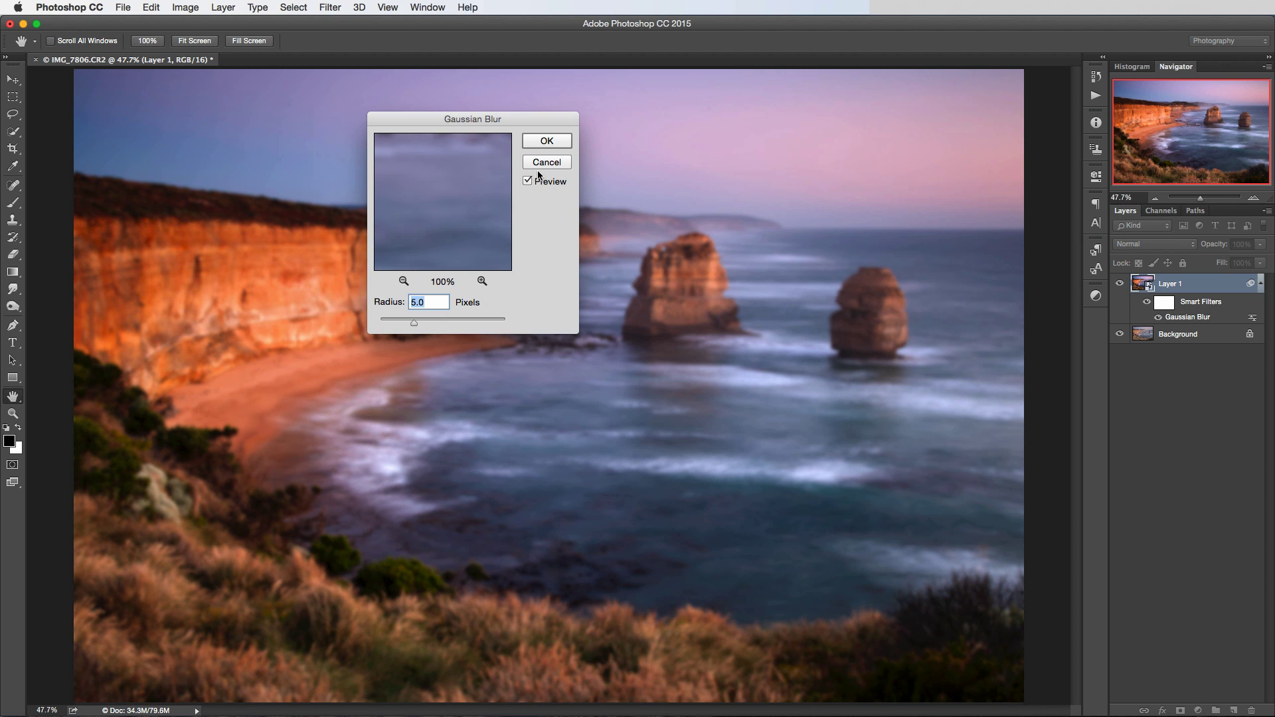
left_click(445, 321)
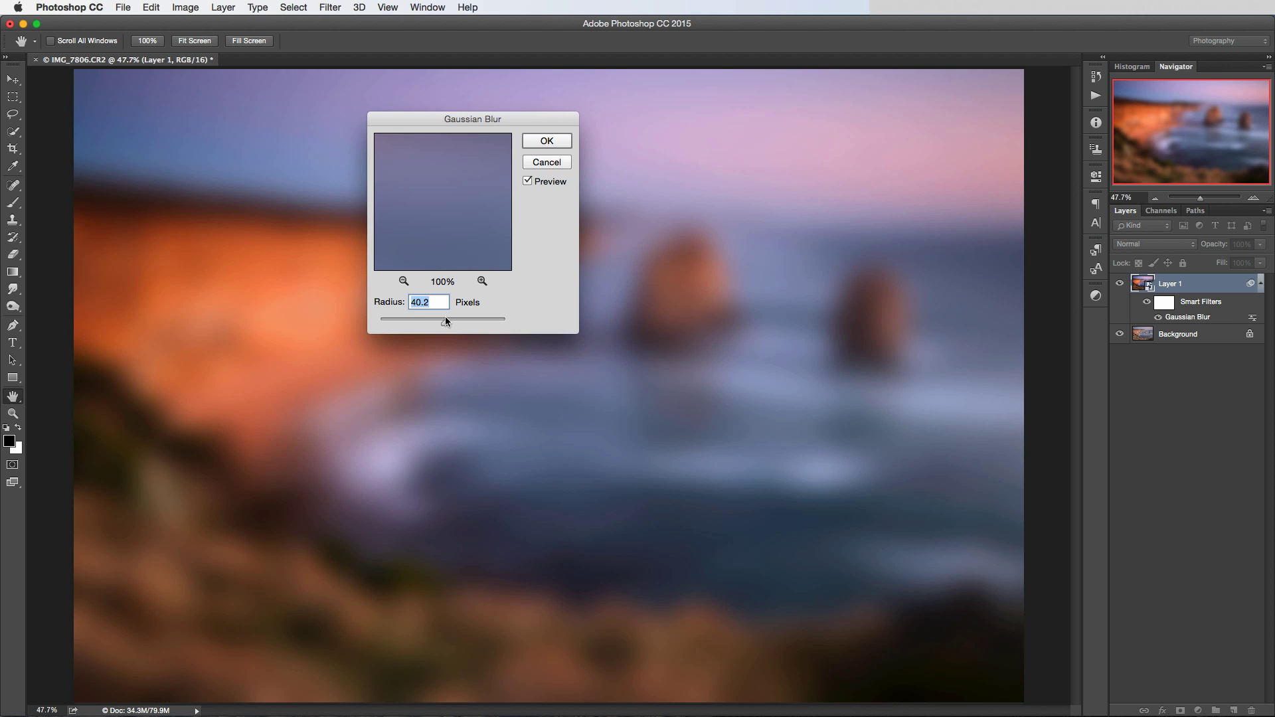
left_click(406, 320)
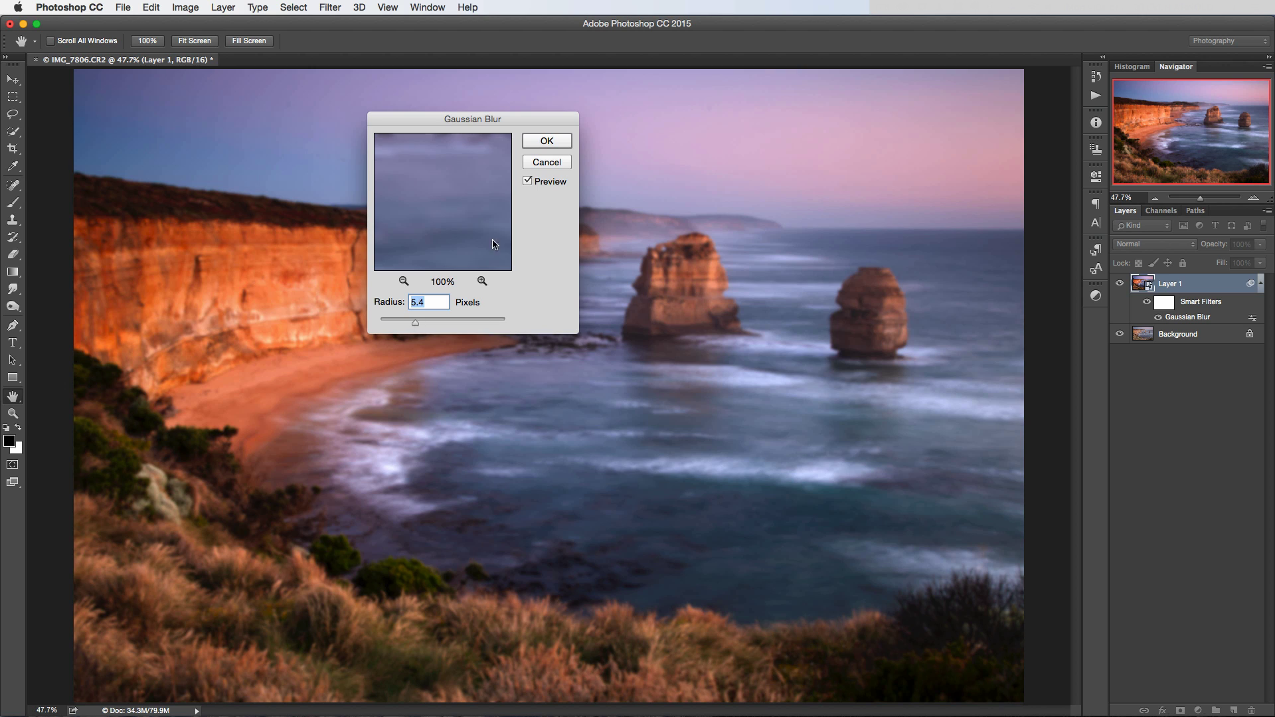
left_click(546, 140)
key("b")
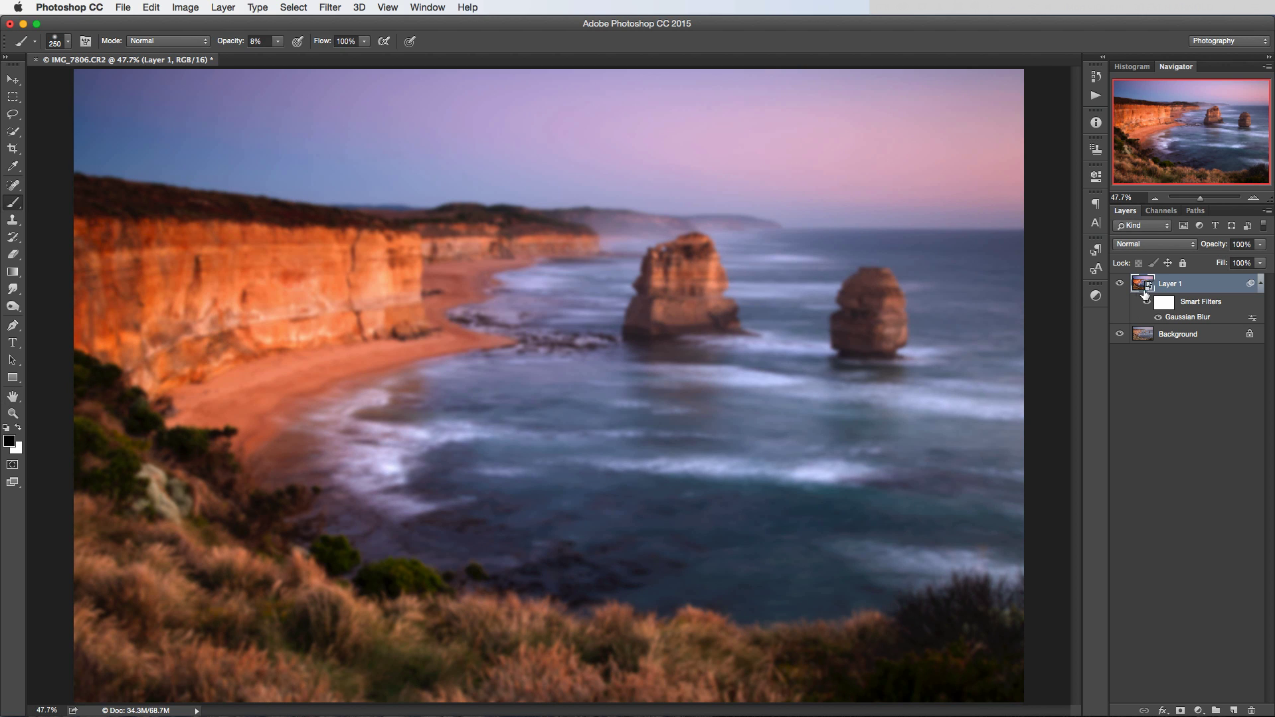